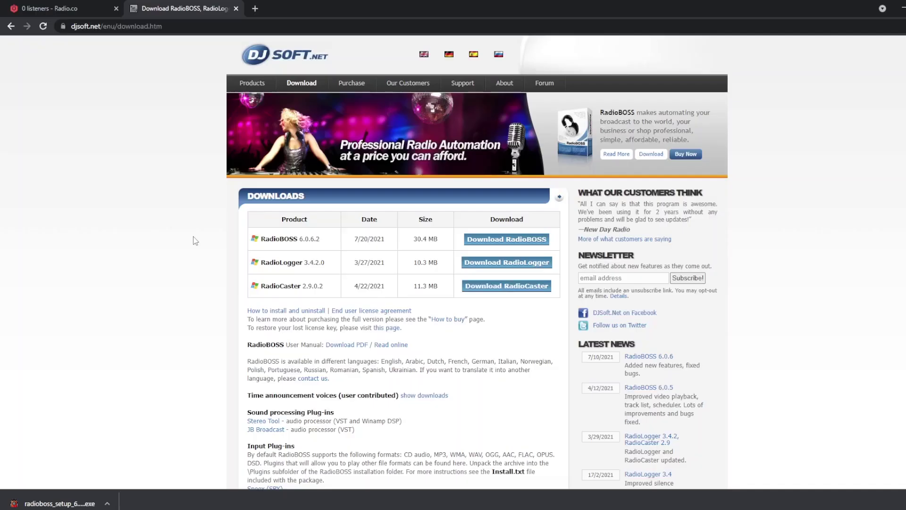
- Look over the Radio.co station dashboard, then return to the DJSoft.net RadioBOSS download page
{"action": "left_click", "coordinate": [49, 8]}
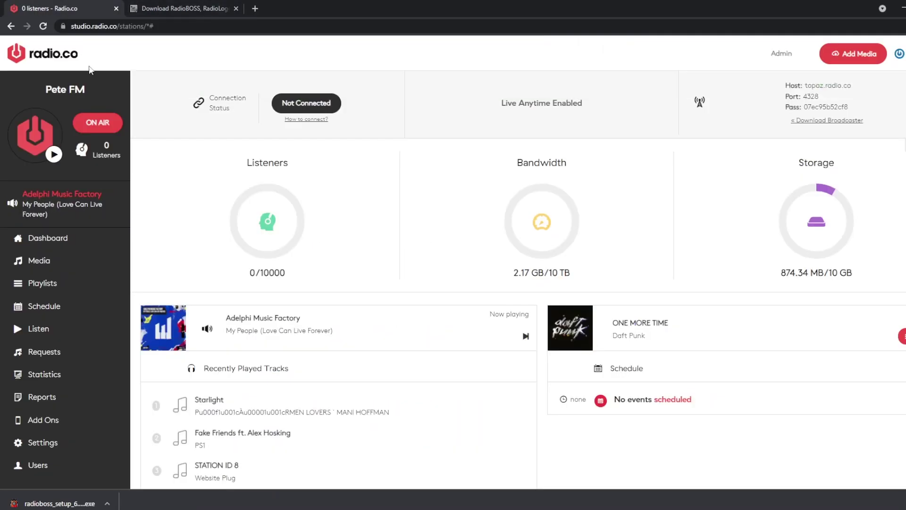
{"action": "left_click", "coordinate": [160, 9]}
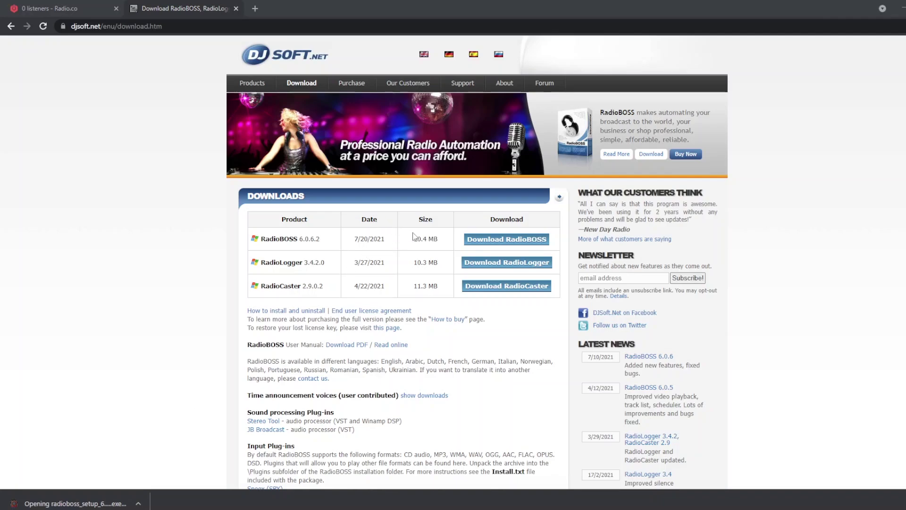
- Install RadioBOSS into C:\Program Files (x86)\RadioBOSS and launch it when setup finishes
{"action": "left_click", "coordinate": [571, 362]}
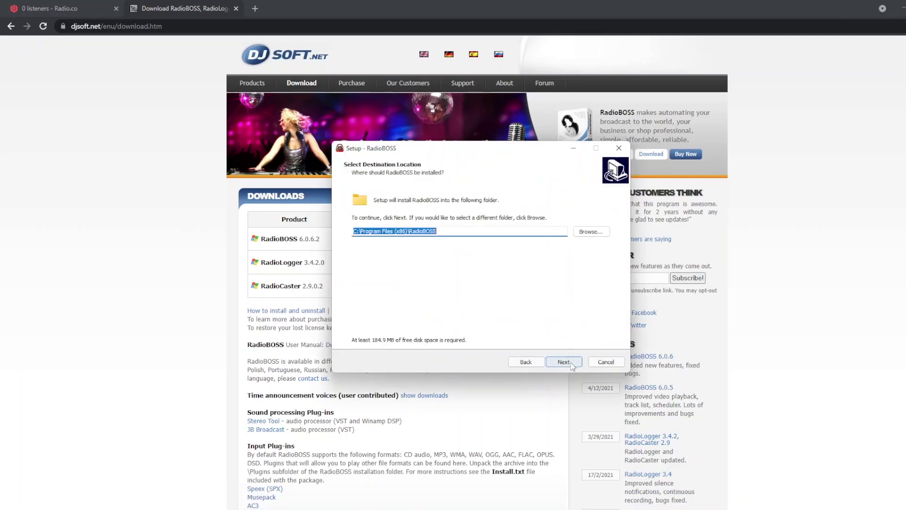
{"action": "left_click", "coordinate": [571, 362]}
{"action": "left_click", "coordinate": [570, 362]}
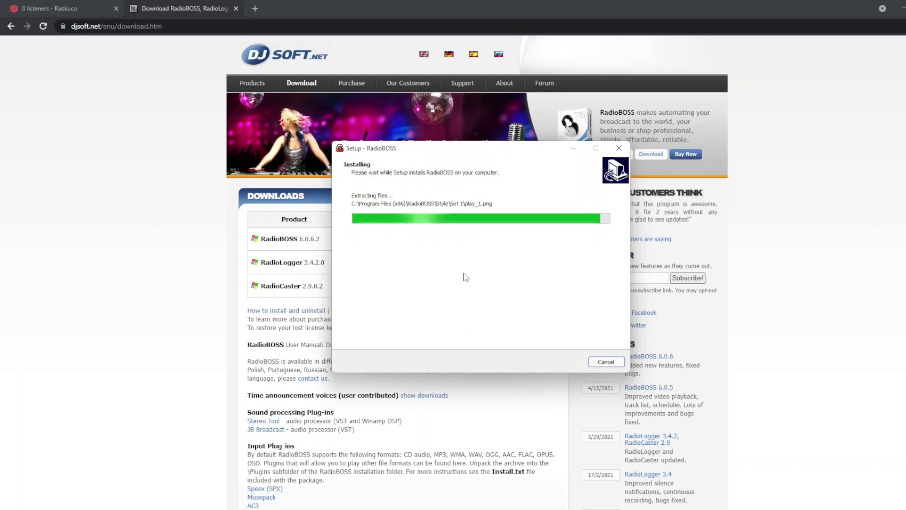
{"action": "left_click", "coordinate": [560, 363]}
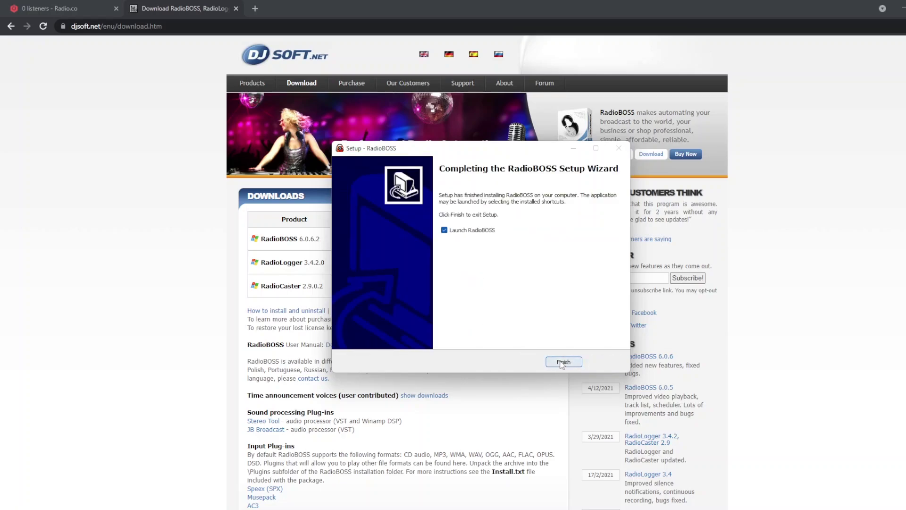
{"action": "left_click", "coordinate": [319, 21]}
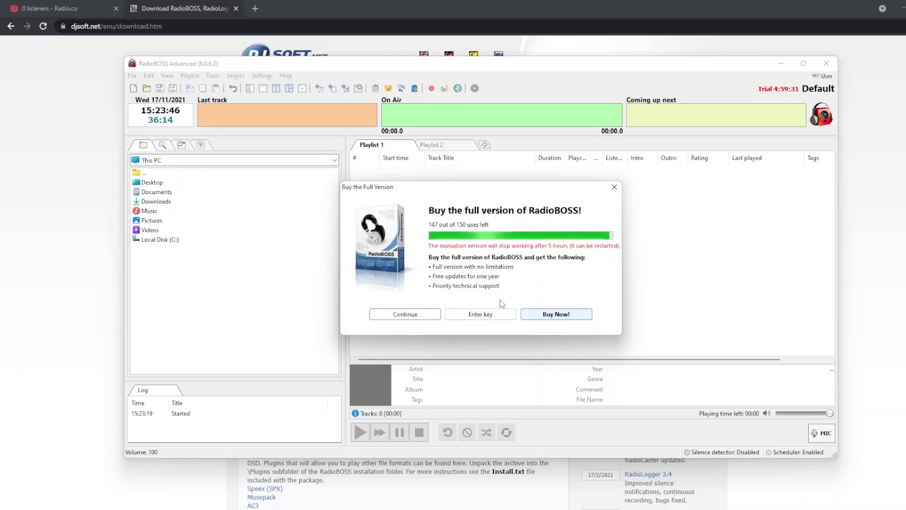
- Continue the trial, narrow RadioBOSS beside Radio.co, and drag Music, Music2 and Music3 into Playlist 1
{"action": "left_click", "coordinate": [408, 315]}
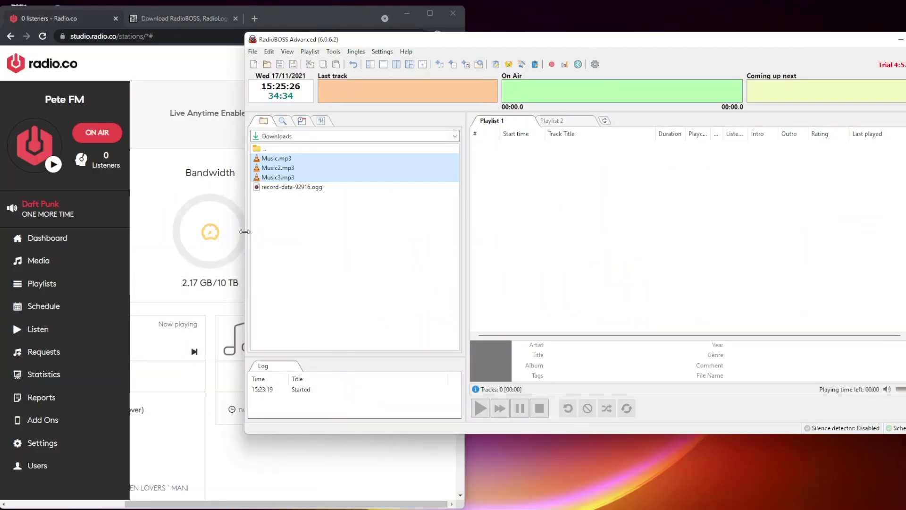
{"action": "left_click_drag", "start_coordinate": [245, 232], "coordinate": [455, 231]}
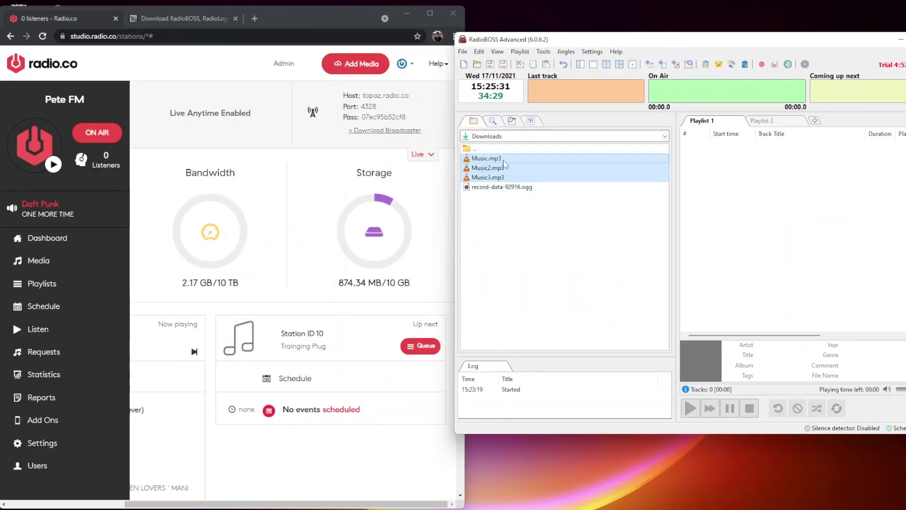
{"action": "left_click_drag", "start_coordinate": [494, 158], "coordinate": [822, 217]}
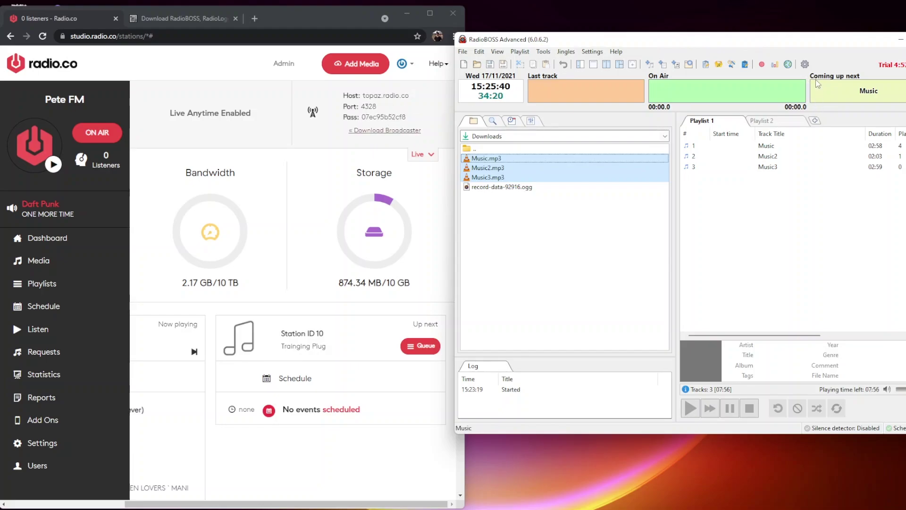
- In Broadcast settings, add a new encoder with server topaz.radio.co:4328 copied from Radio.co
{"action": "left_click", "coordinate": [805, 64]}
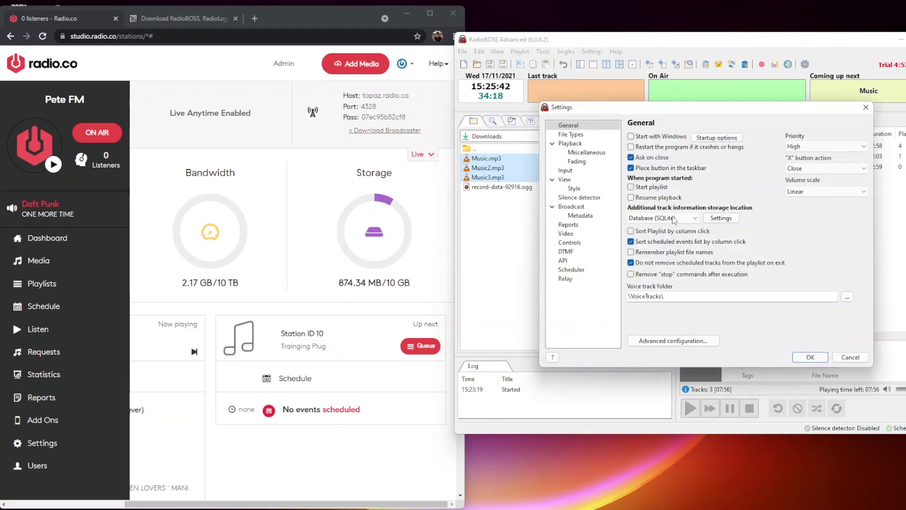
{"action": "left_click", "coordinate": [574, 208]}
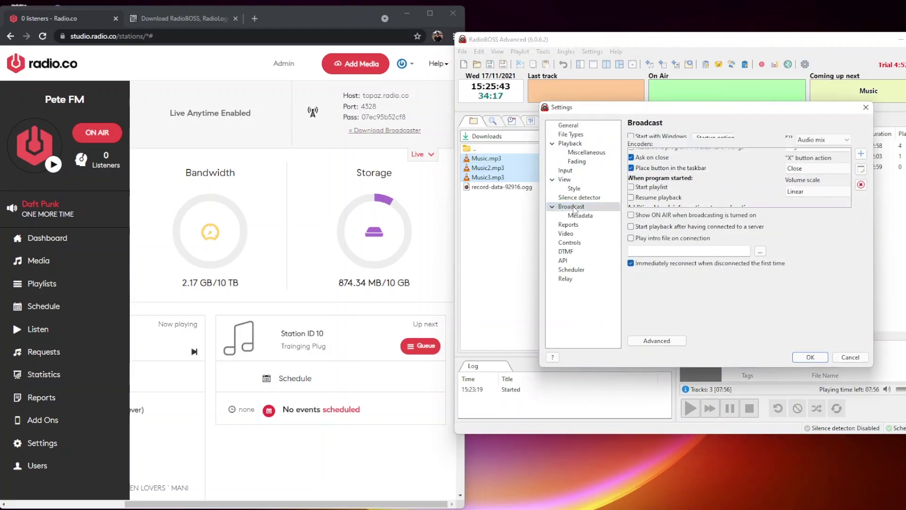
{"action": "left_click", "coordinate": [861, 155]}
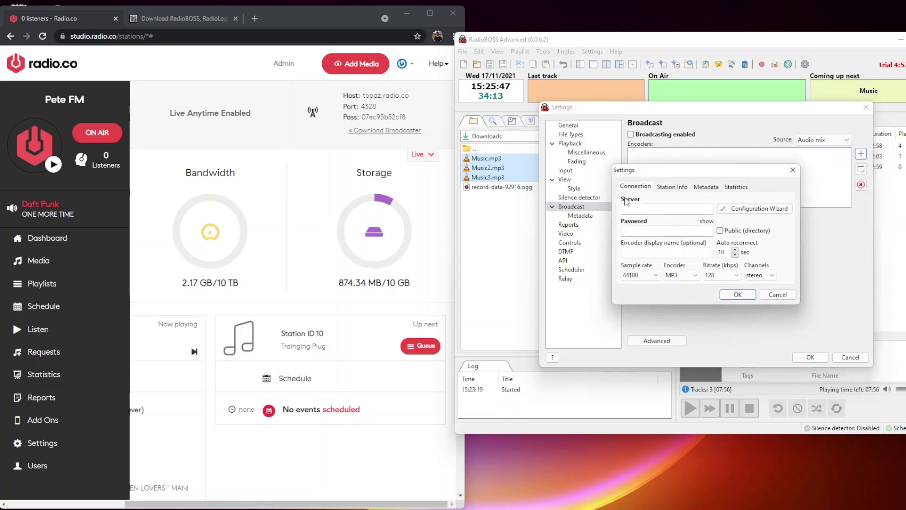
{"action": "left_click", "coordinate": [324, 503]}
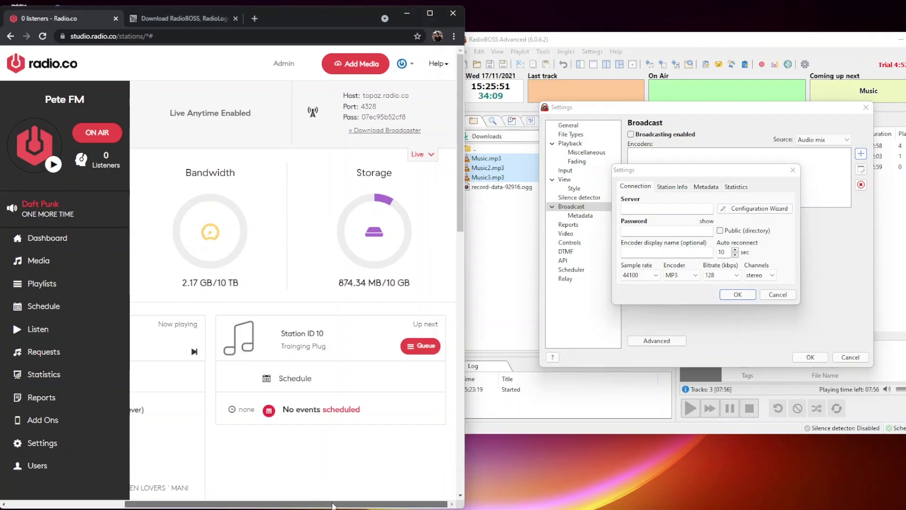
{"action": "left_click", "coordinate": [394, 100]}
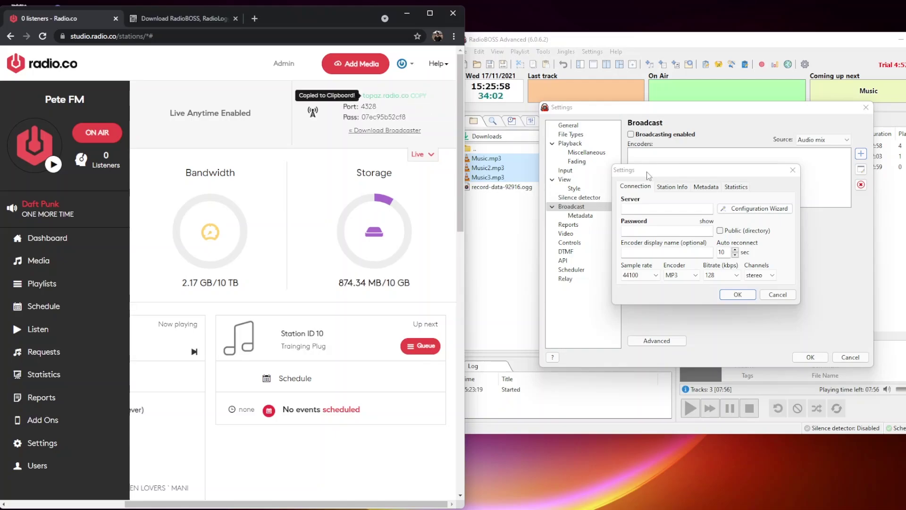
{"action": "left_click", "coordinate": [692, 210]}
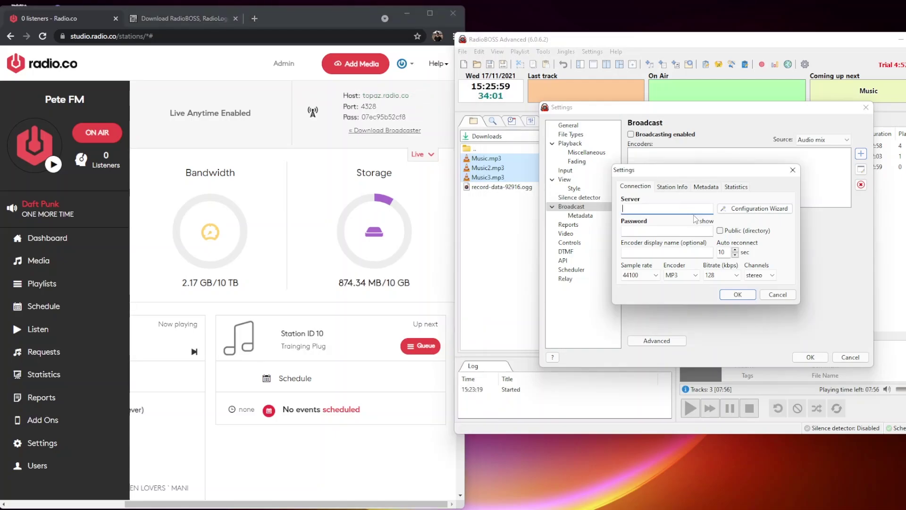
{"action": "key", "text": "ctrl+v"}
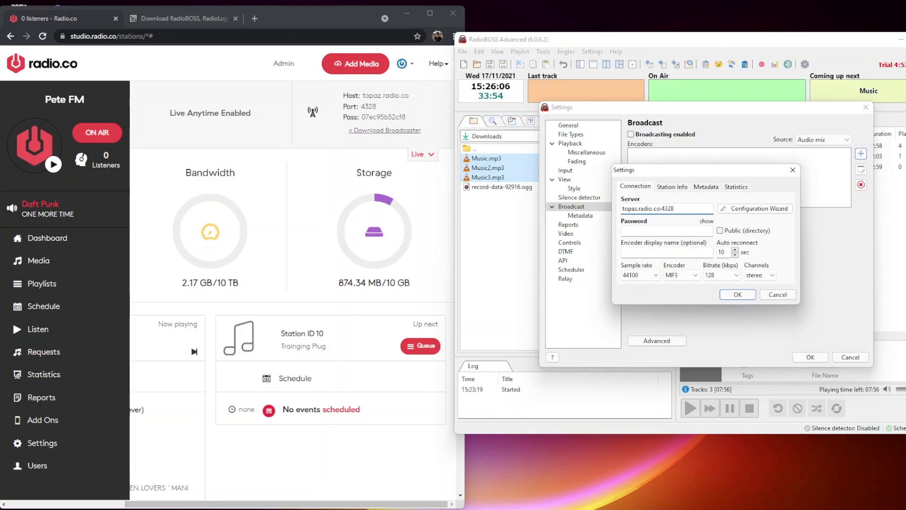
- Paste the station's stream password from Radio.co into the encoder and save it
{"action": "left_click", "coordinate": [428, 78]}
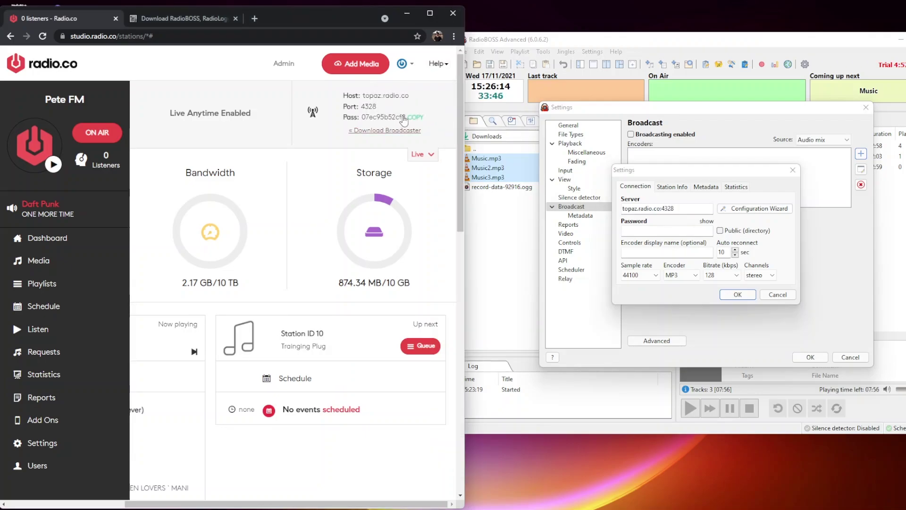
{"action": "left_click", "coordinate": [402, 121]}
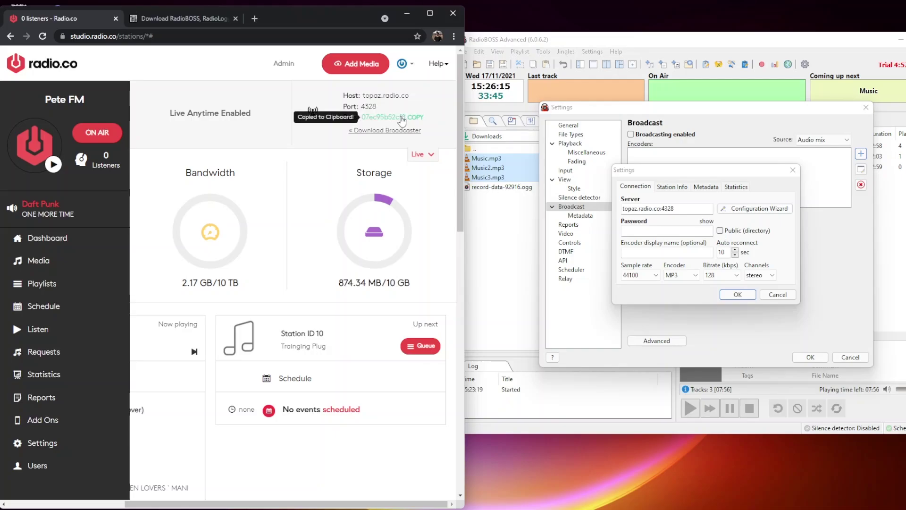
{"action": "left_click", "coordinate": [680, 229]}
{"action": "key", "text": "ctrl+v"}
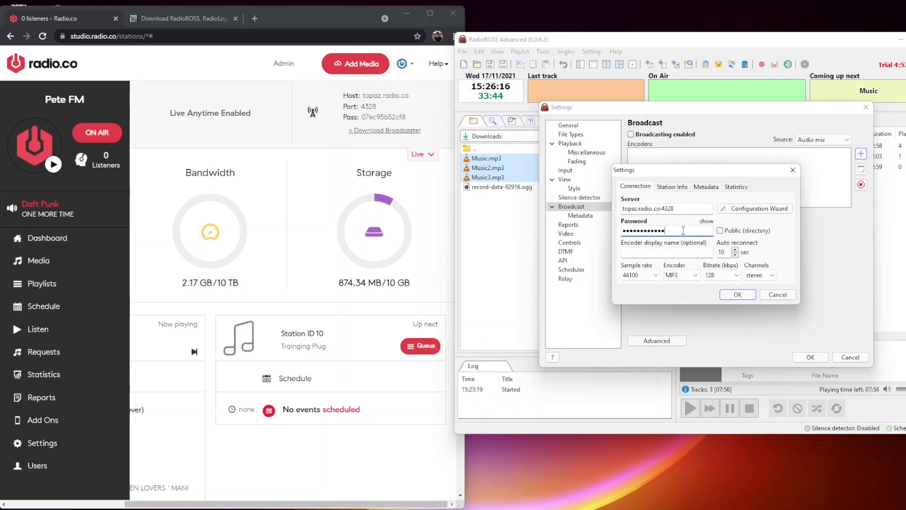
{"action": "left_click", "coordinate": [737, 297]}
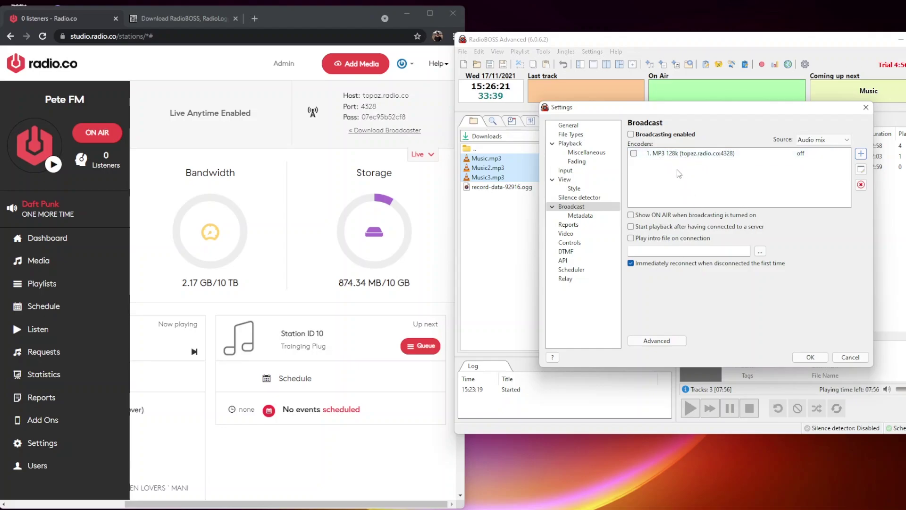
- Enable broadcasting and apply, so the MP3 128k encoder connects to the Radio.co server
{"action": "left_click", "coordinate": [631, 135]}
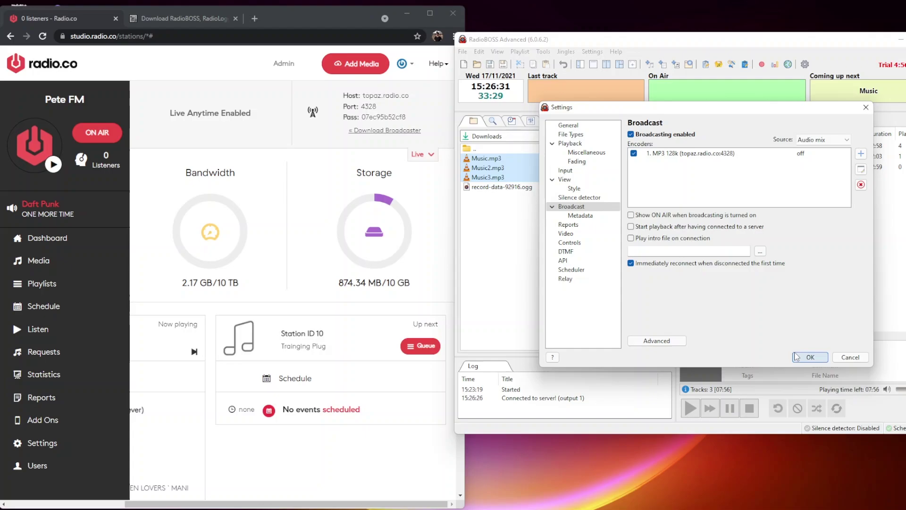
{"action": "left_click", "coordinate": [809, 357]}
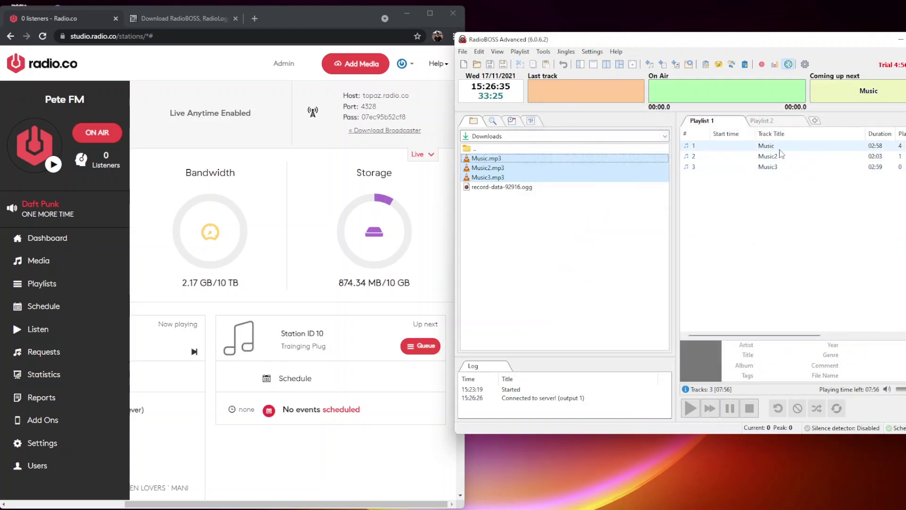
- Play the first track, Music, and refresh the Radio.co dashboard to confirm it shows On Air
{"action": "left_click", "coordinate": [774, 146]}
{"action": "left_click", "coordinate": [697, 407]}
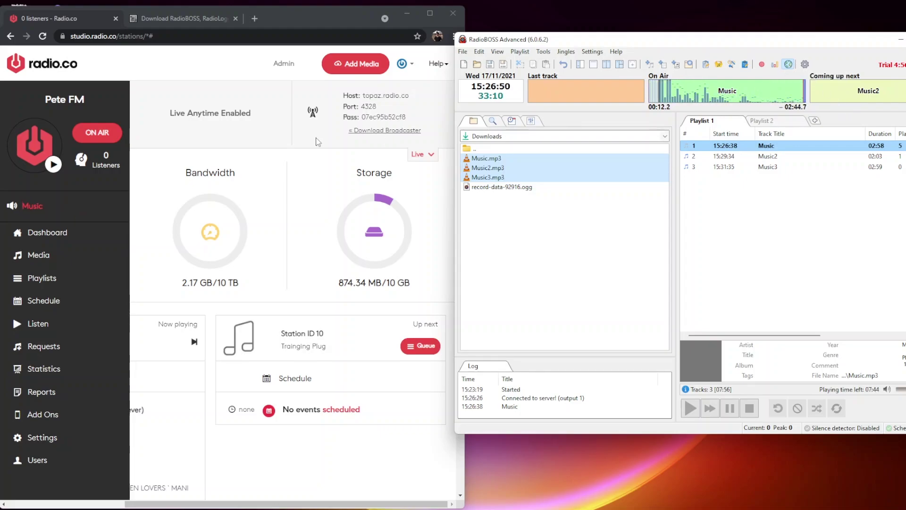
{"action": "left_click", "coordinate": [43, 36]}
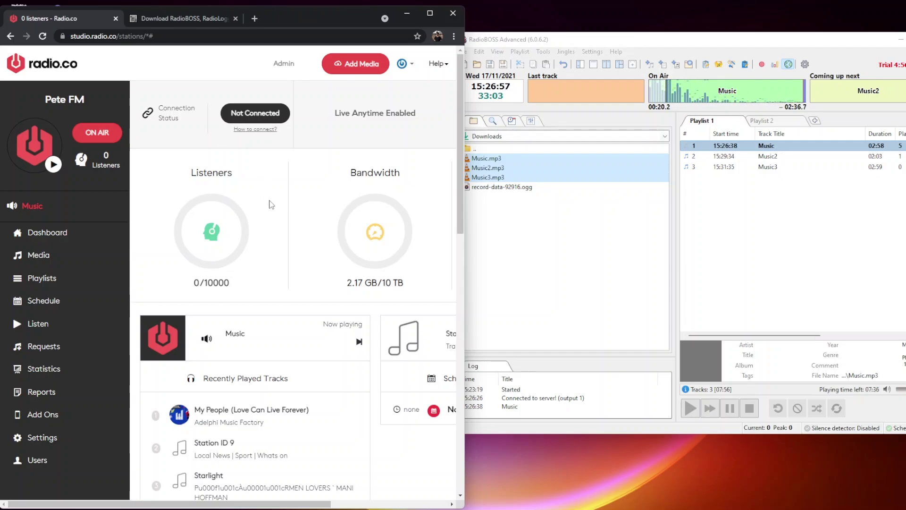
{"action": "left_click_drag", "start_coordinate": [53, 207], "coordinate": [21, 206]}
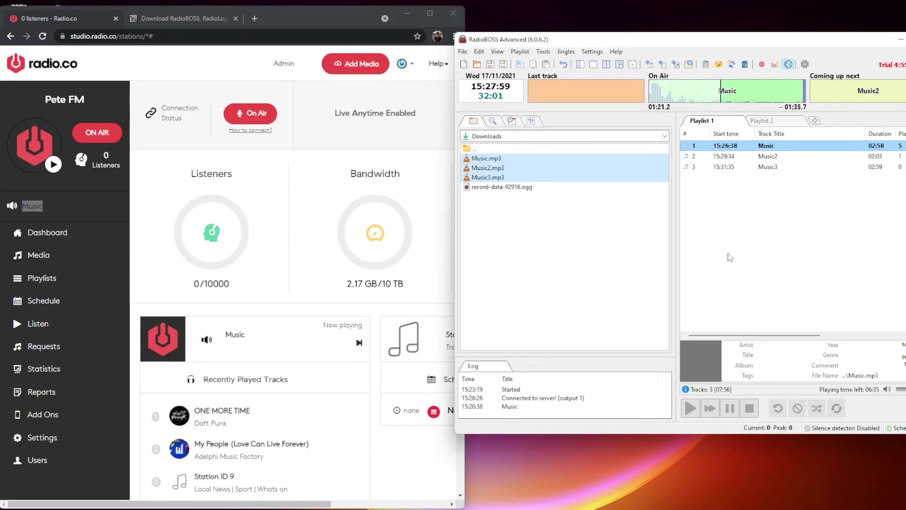
- Turn broadcasting off, confirming with Yes, and reload Radio.co to verify Not Connected
{"action": "left_click", "coordinate": [791, 68]}
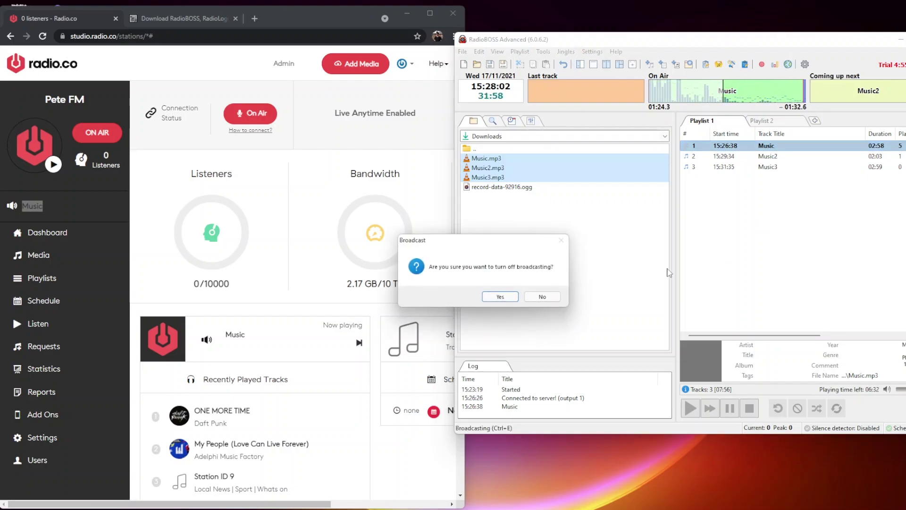
{"action": "left_click", "coordinate": [501, 298]}
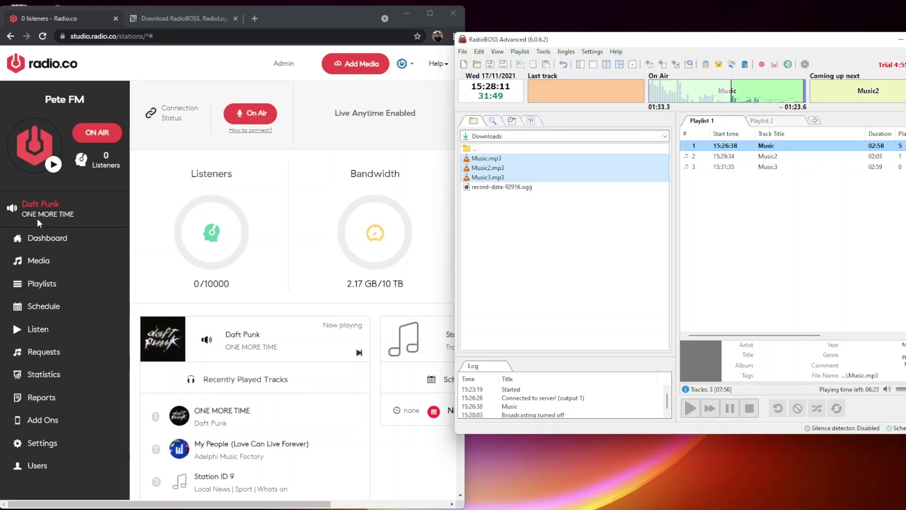
{"action": "left_click", "coordinate": [67, 207]}
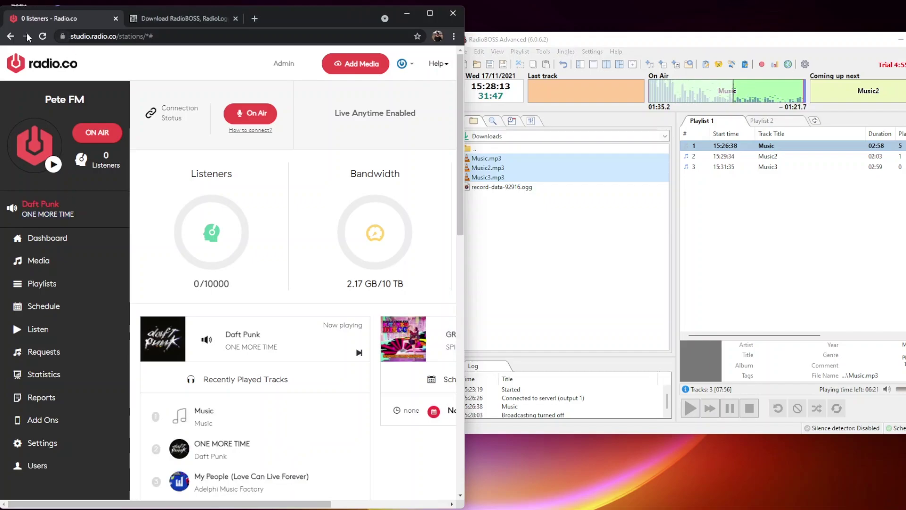
{"action": "left_click", "coordinate": [42, 36]}
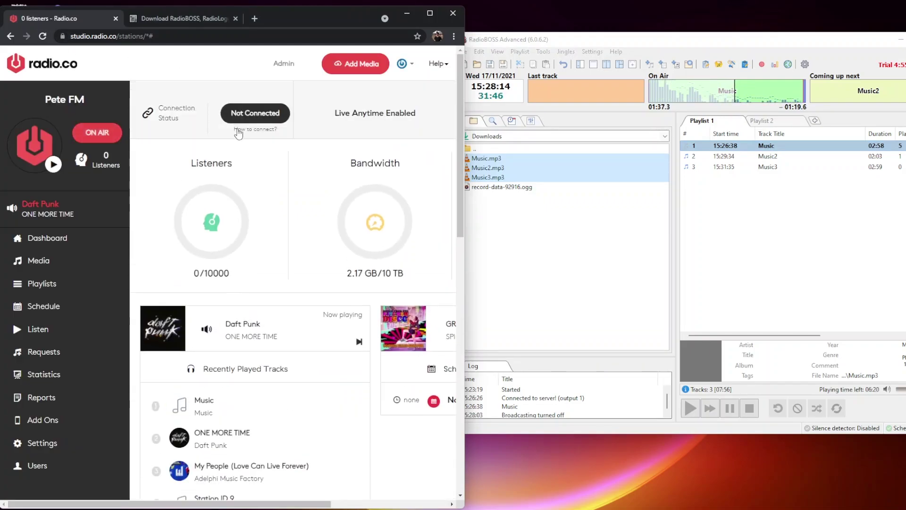
{"action": "left_click", "coordinate": [789, 231]}
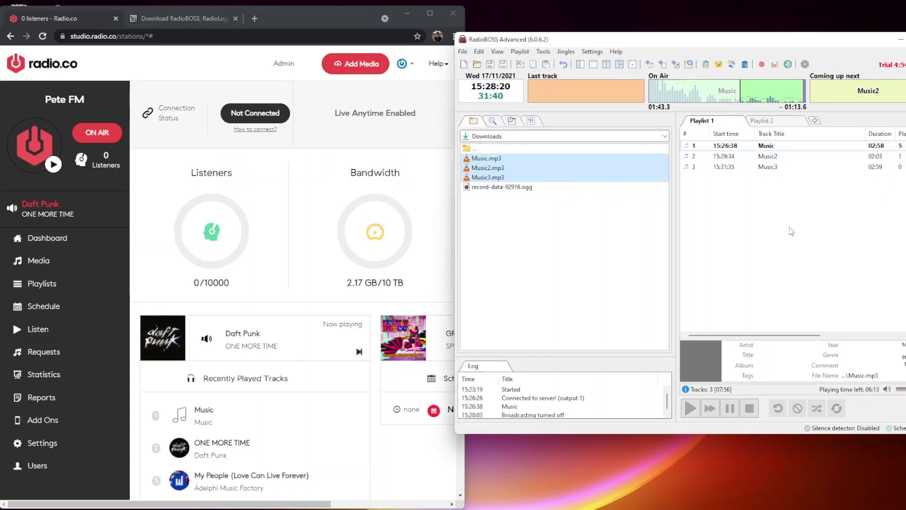
- Stop the RadioBOSS playlist playback
{"action": "left_click", "coordinate": [749, 408]}
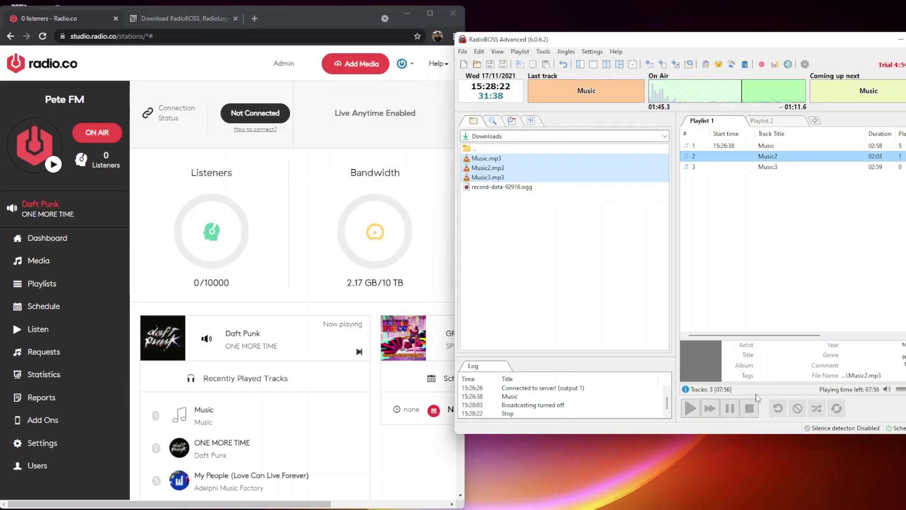